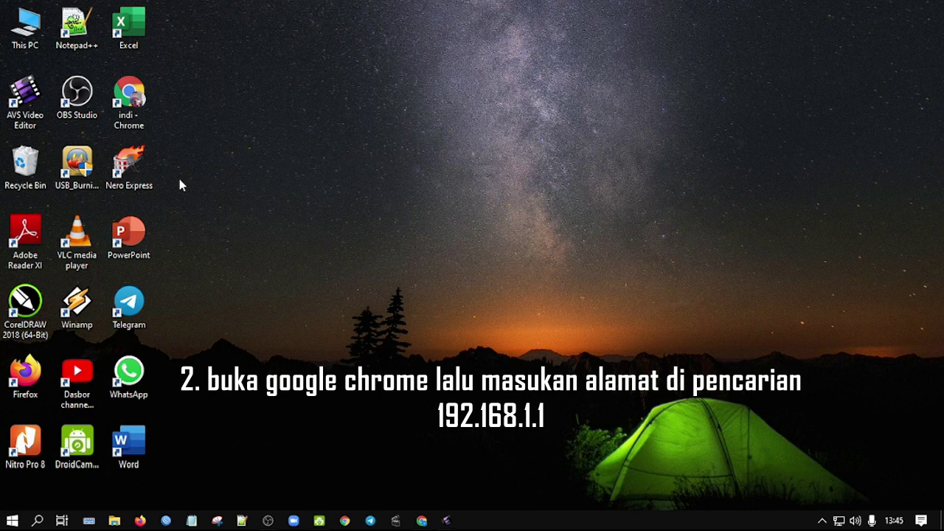
Launch Chrome maximized on the New Tab page and dismiss the ad notification
double_click(143, 119)
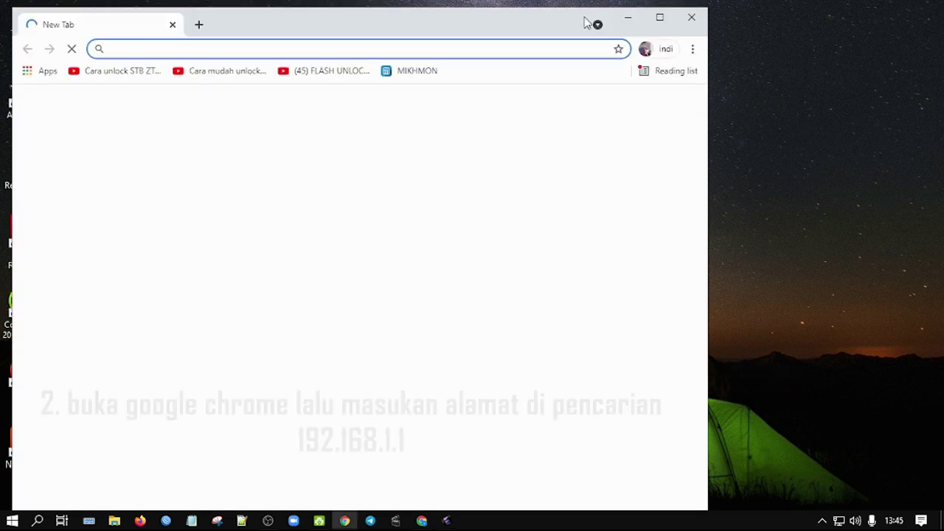
click(659, 18)
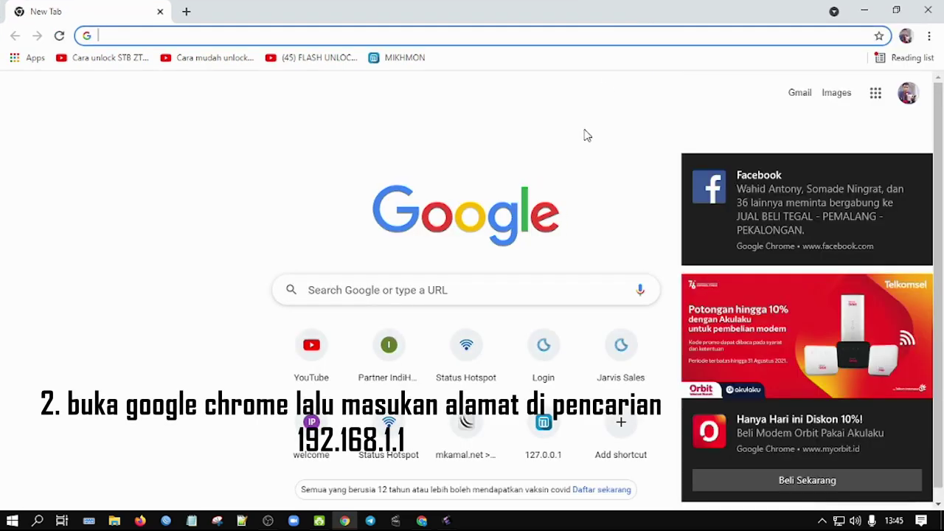
click(921, 412)
click(232, 34)
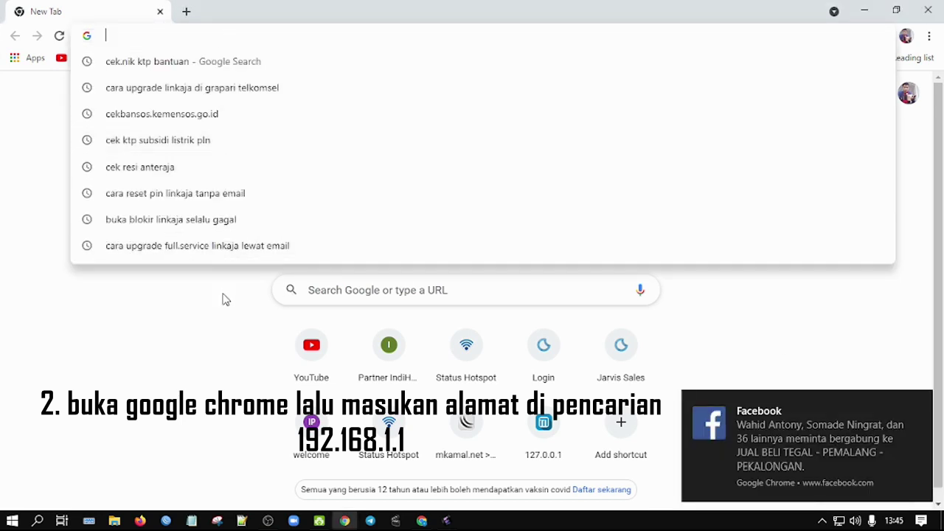
click(42, 109)
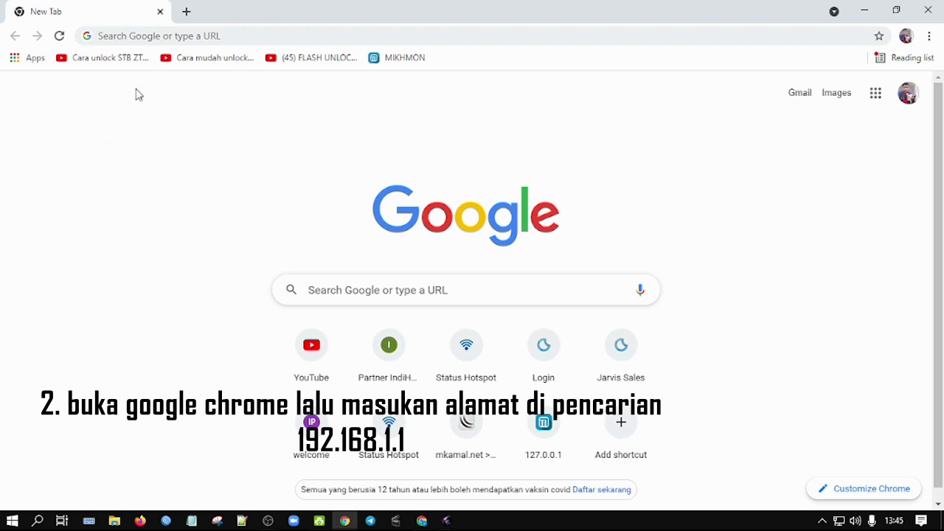
Enter 192.168.1.1 in the address bar to load the router login page
click(149, 38)
text(192)
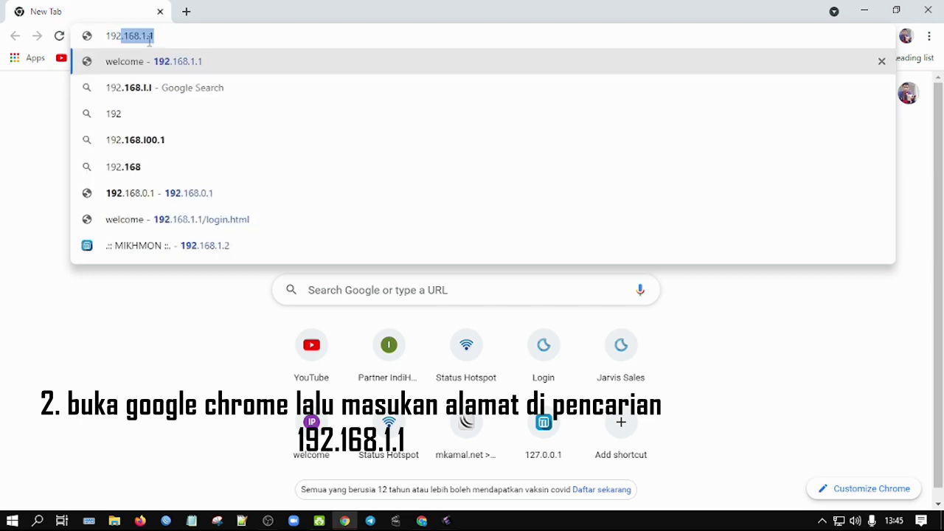
text(.168)
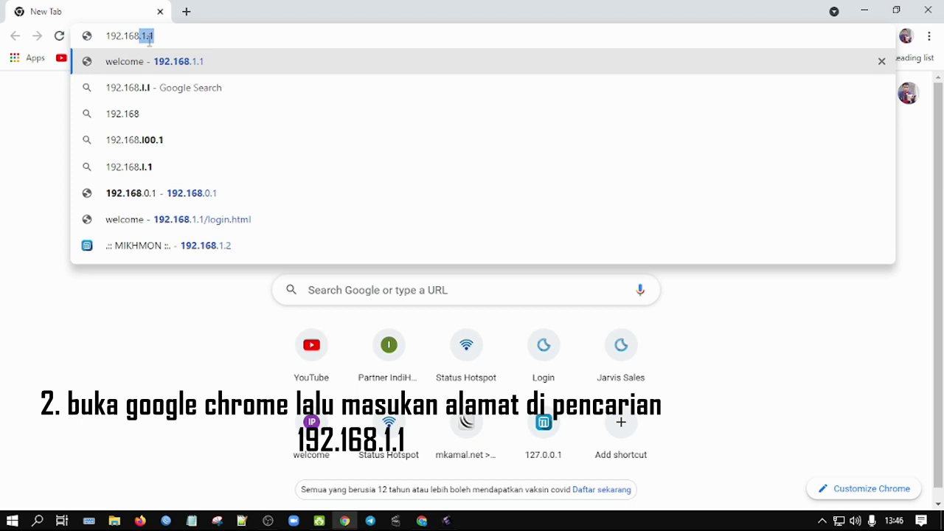
text(.1)
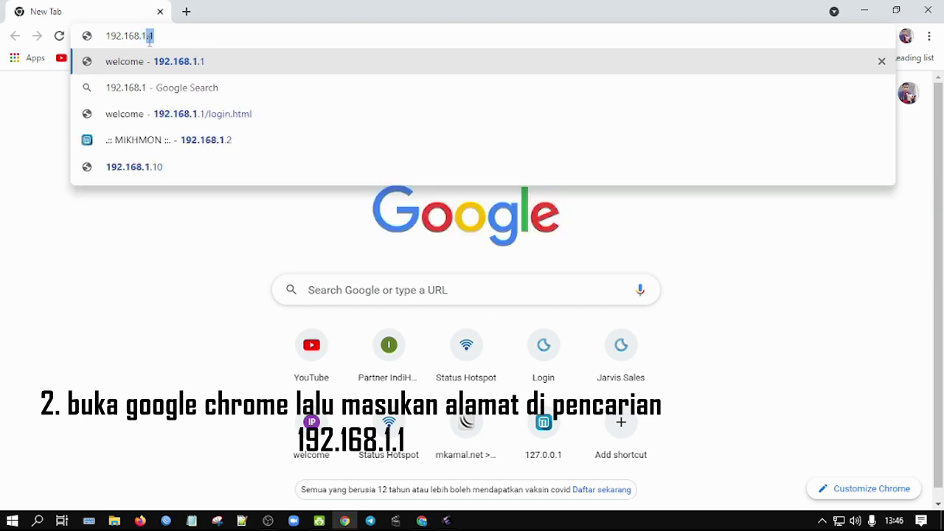
text(.1)
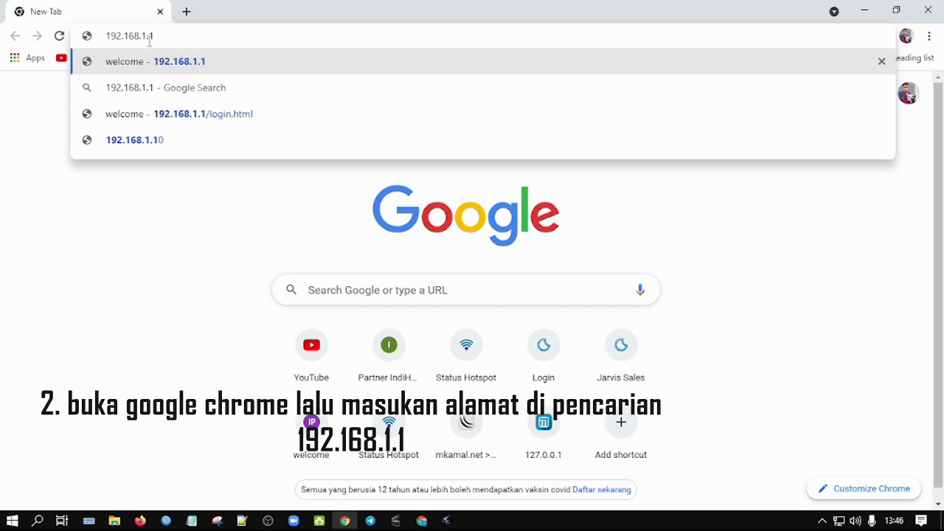
key(Return)
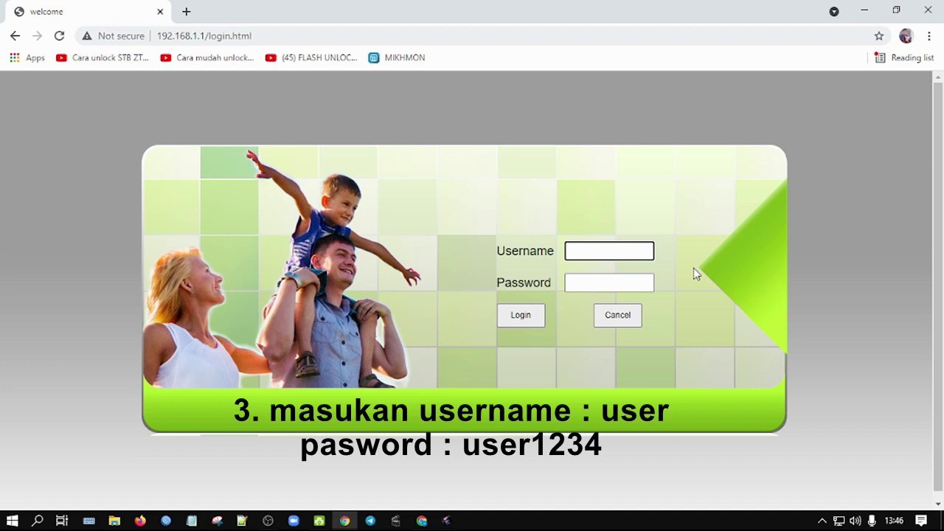
Log in with the admin username and password, dismissing Chrome's breach and save-password prompts
click(650, 278)
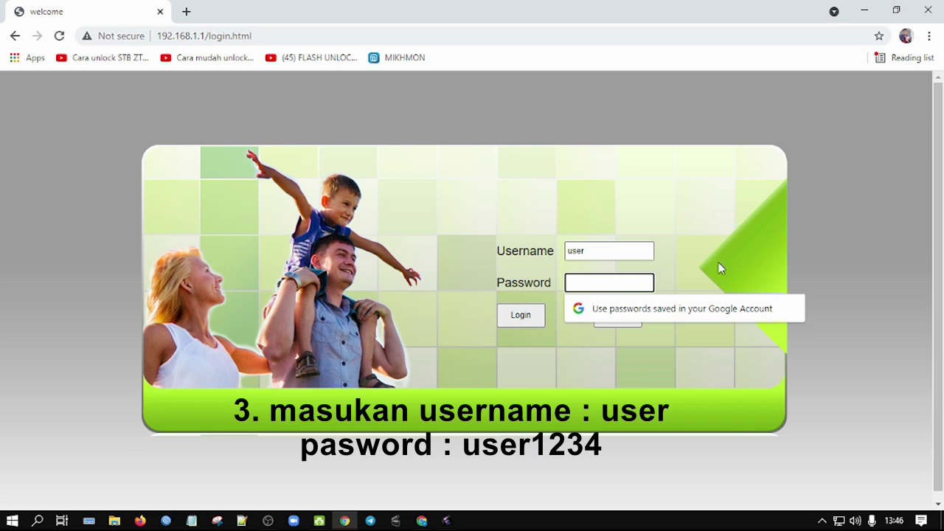
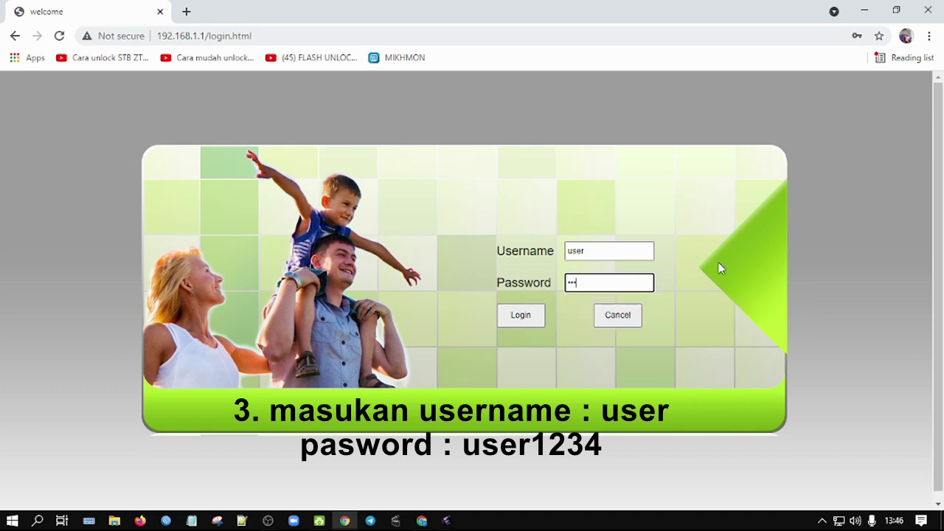
click(537, 318)
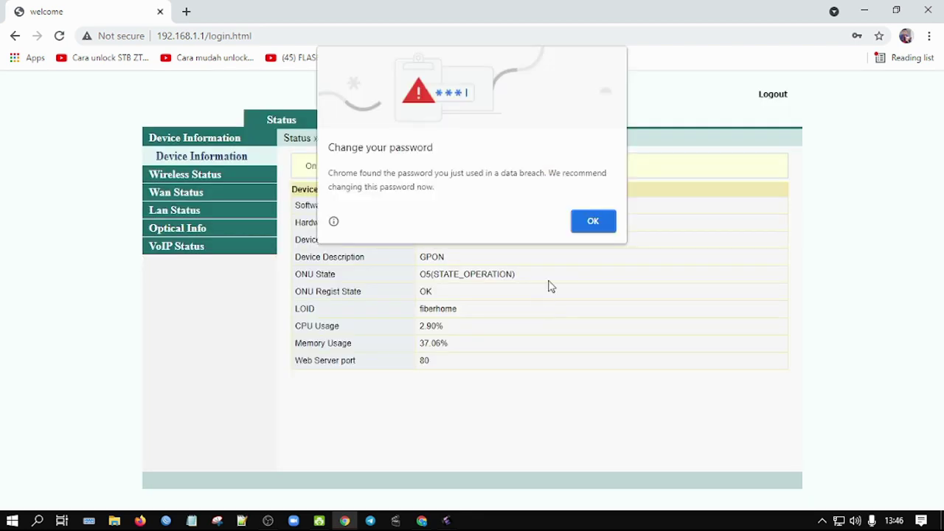
click(587, 231)
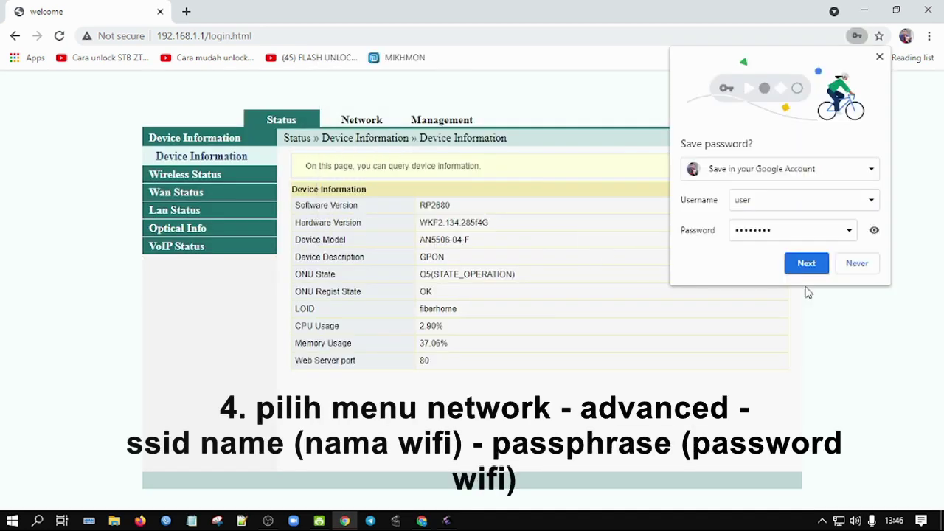
click(855, 266)
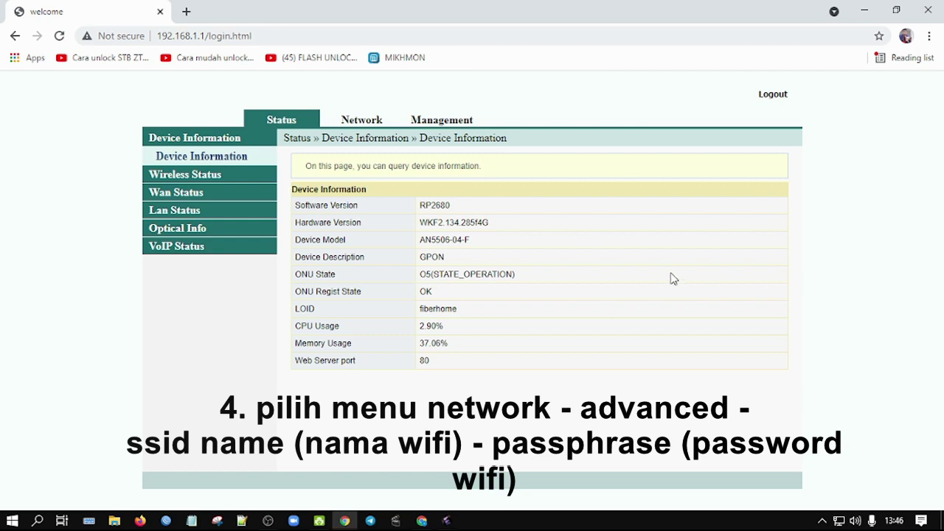
Navigate to Network » Wlan Settings » Advanced
click(361, 121)
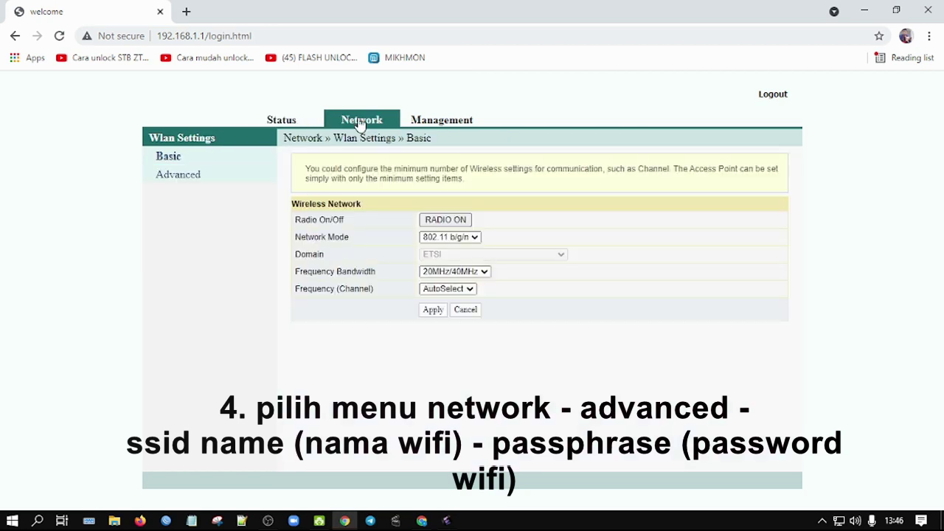
click(182, 177)
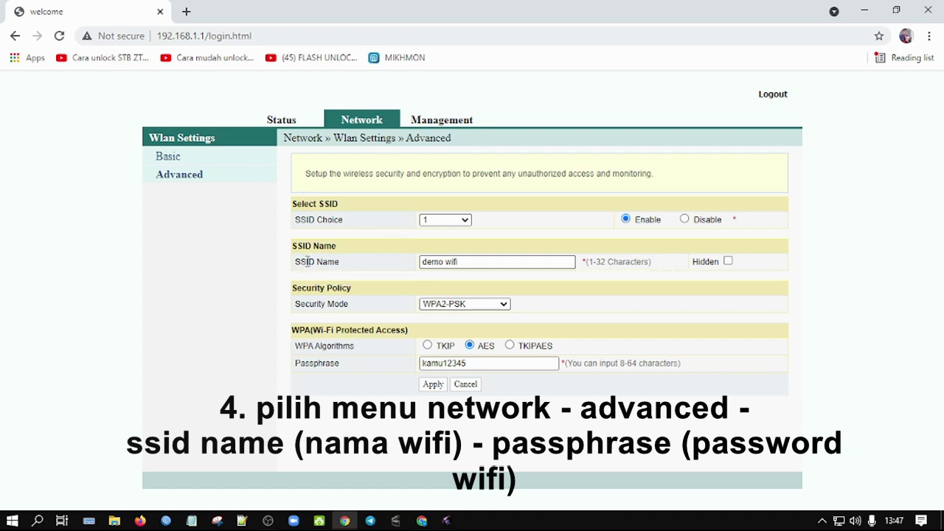
Replace the SSID name 'demo wifi' with 'wifiku', correcting a typo
click(467, 261)
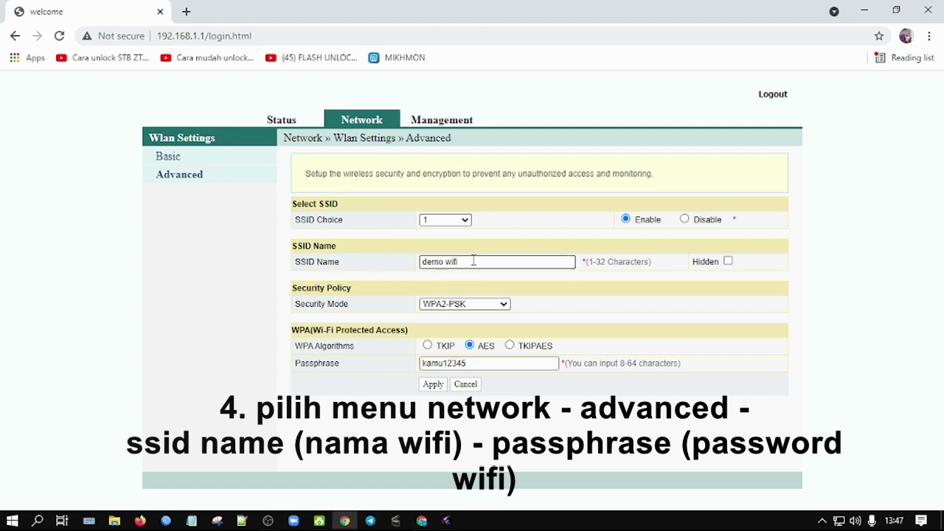
drag(460, 262, 421, 263)
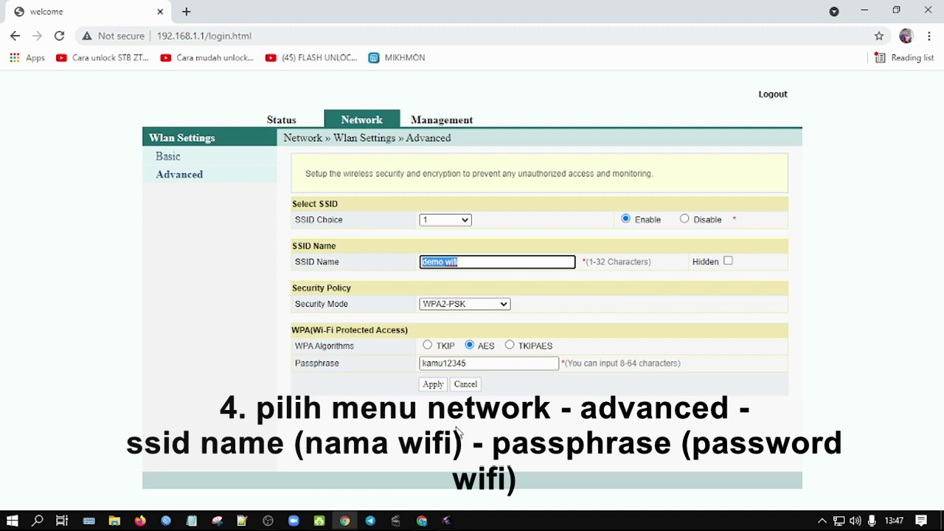
text(wik)
key(BackSpace)
text(fiku)
key(ctrl+a)
Clear the old Wi-Fi passphrase and enter the new passphrase in its place
click(471, 367)
drag(472, 367, 422, 367)
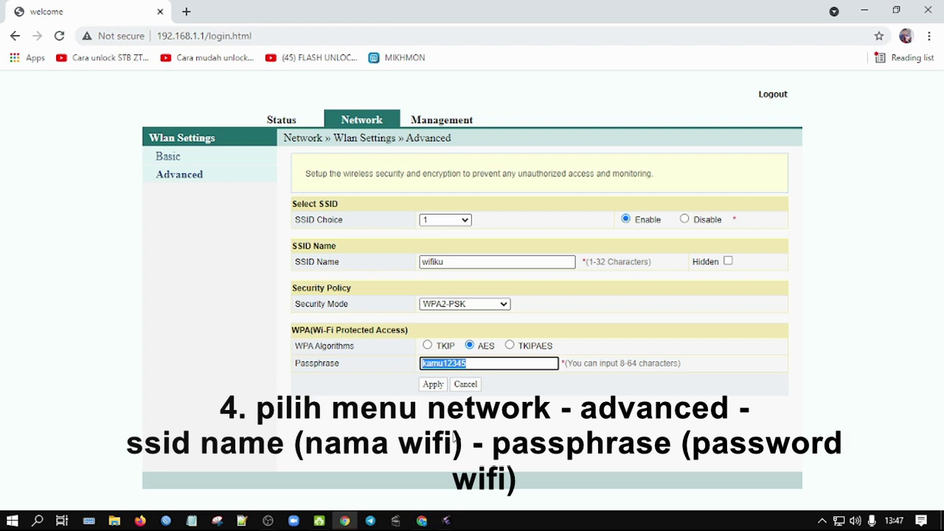
key(BackSpace)
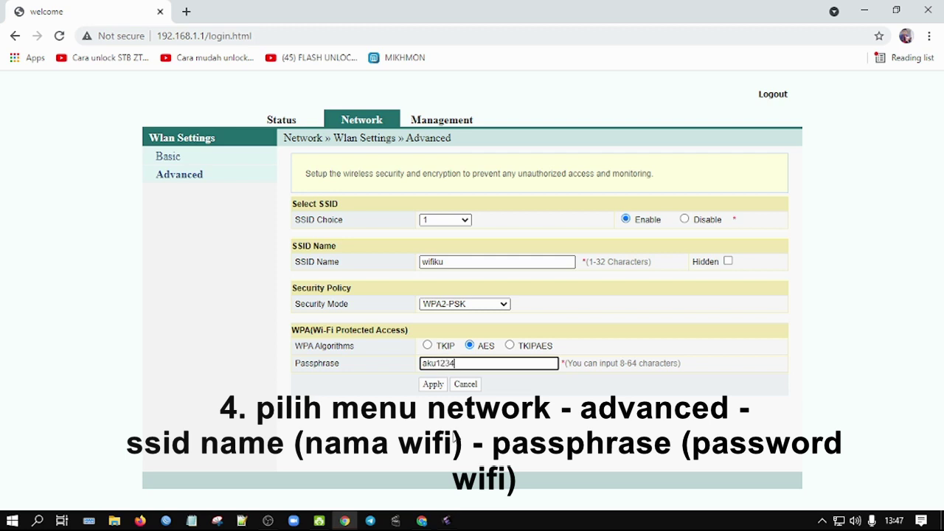